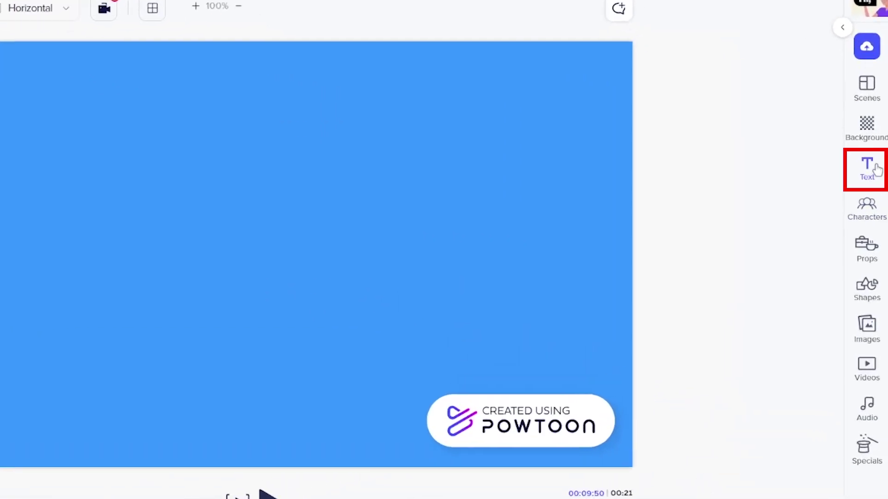
In the Text panel, expand and collapse the Titles, Text Elements and Badges collections.
{"action": "left_click", "coordinate": [875, 170]}
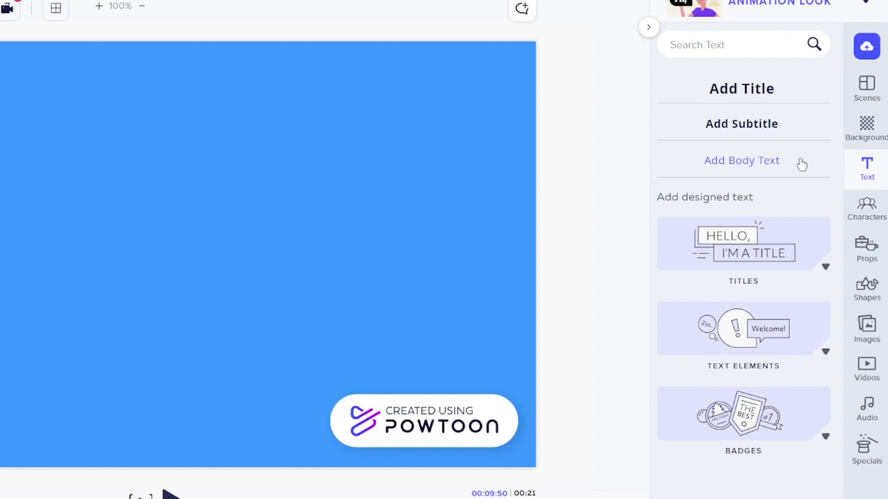
{"action": "left_click", "coordinate": [825, 270]}
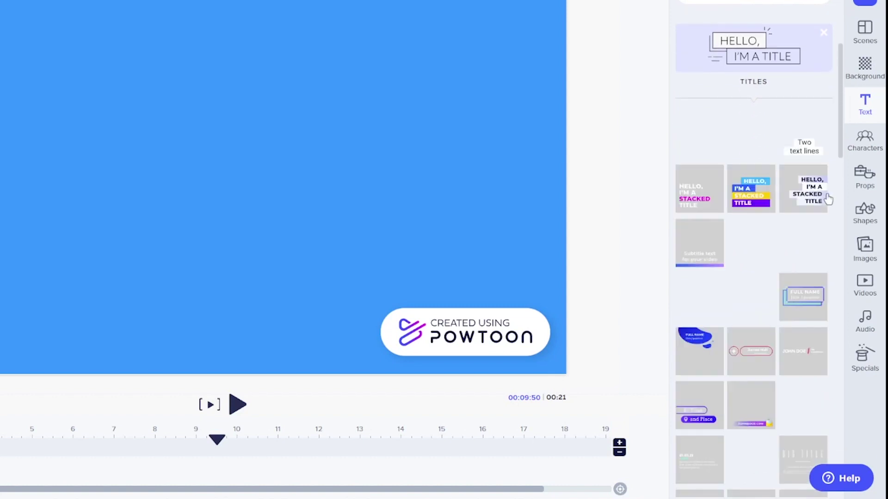
{"action": "left_click", "coordinate": [825, 36]}
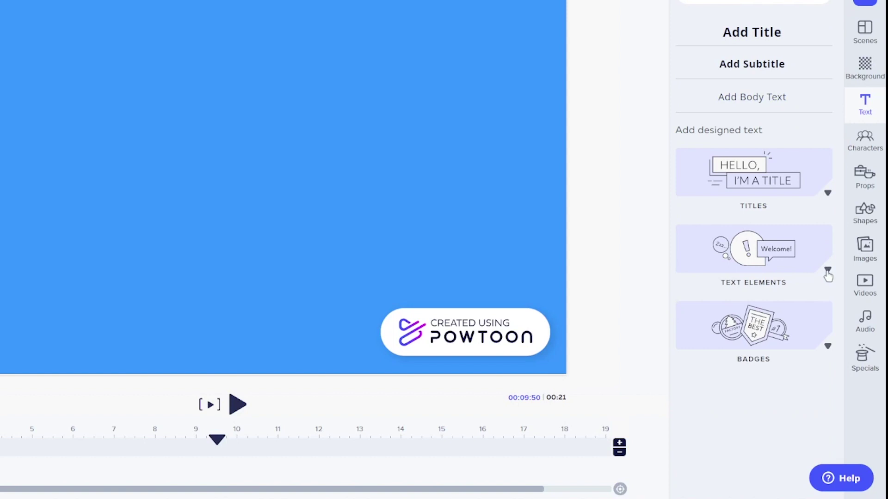
{"action": "left_click", "coordinate": [827, 272]}
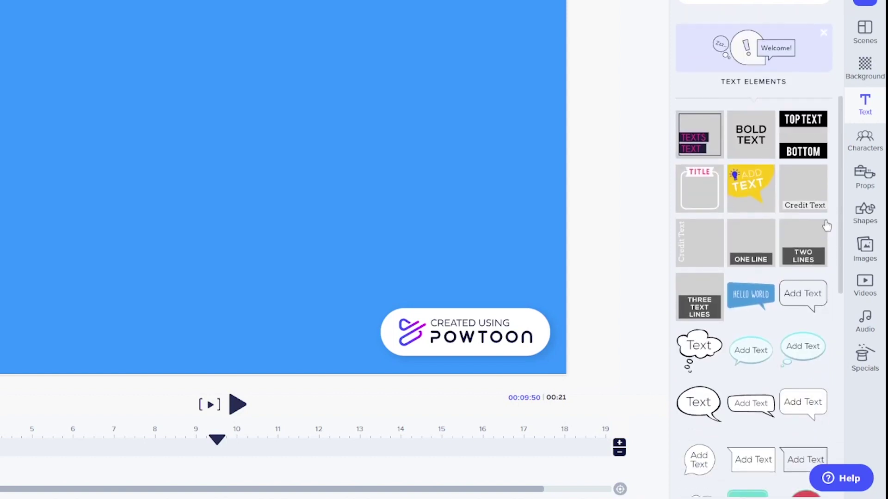
{"action": "left_click", "coordinate": [826, 37]}
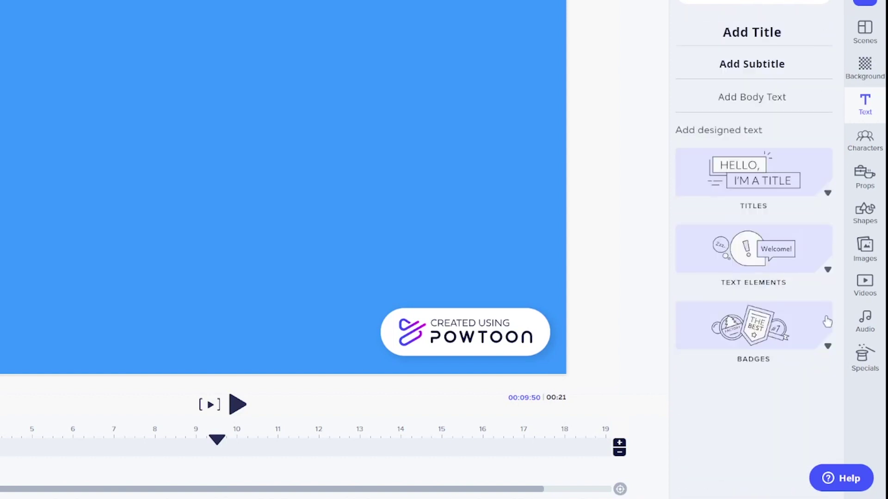
{"action": "left_click", "coordinate": [827, 349]}
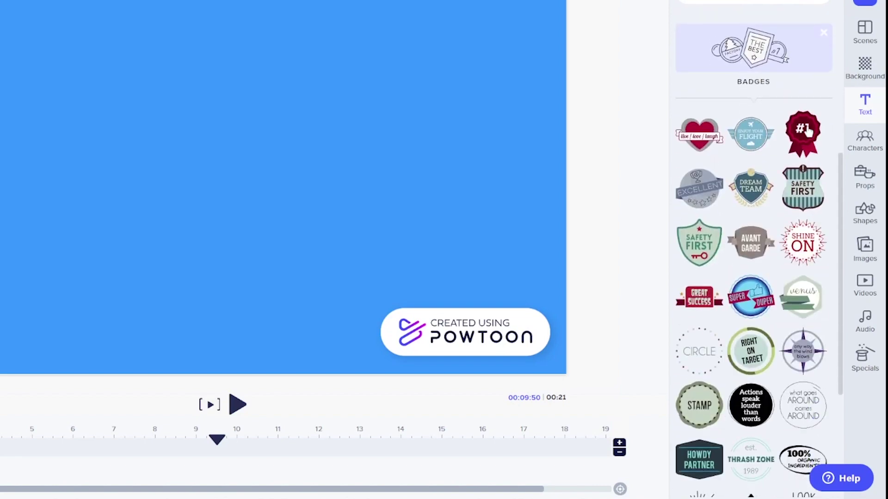
{"action": "left_click", "coordinate": [822, 33]}
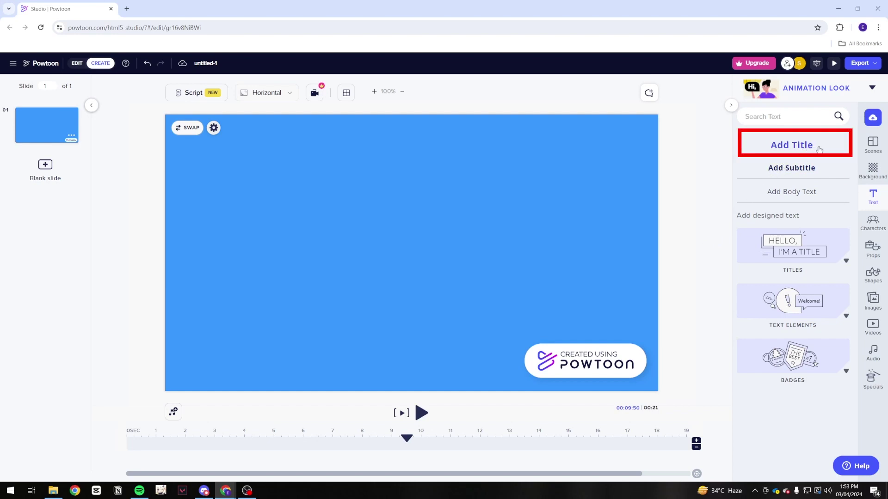
Add an 'Add Title' text box, enlarge it to size 55 and colour it white.
{"action": "left_click", "coordinate": [792, 145]}
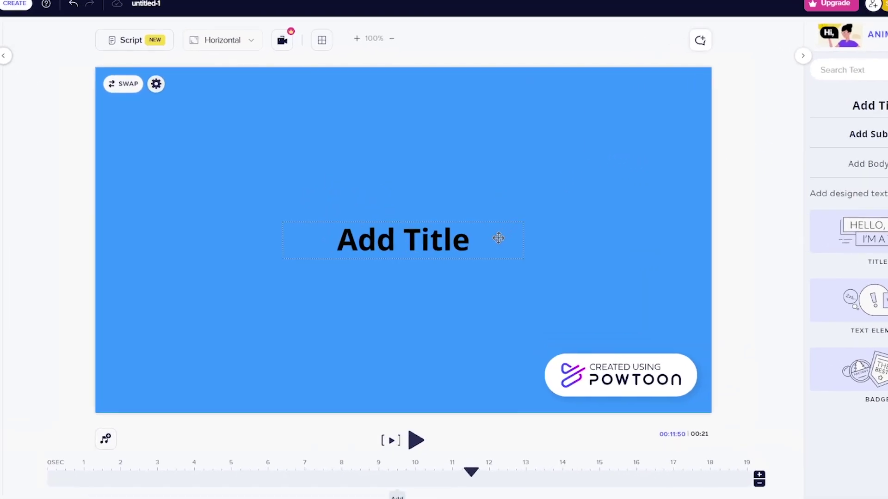
{"action": "left_click", "coordinate": [493, 245]}
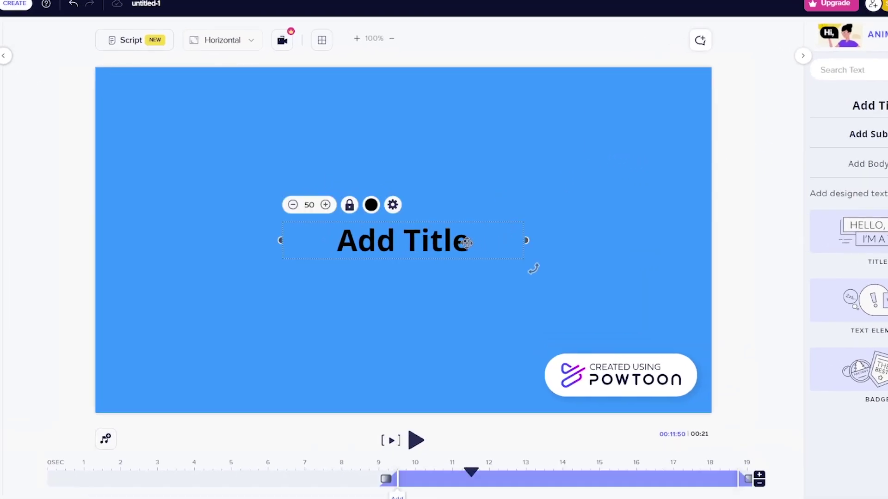
{"action": "left_click", "coordinate": [325, 206]}
{"action": "left_click", "coordinate": [326, 205]}
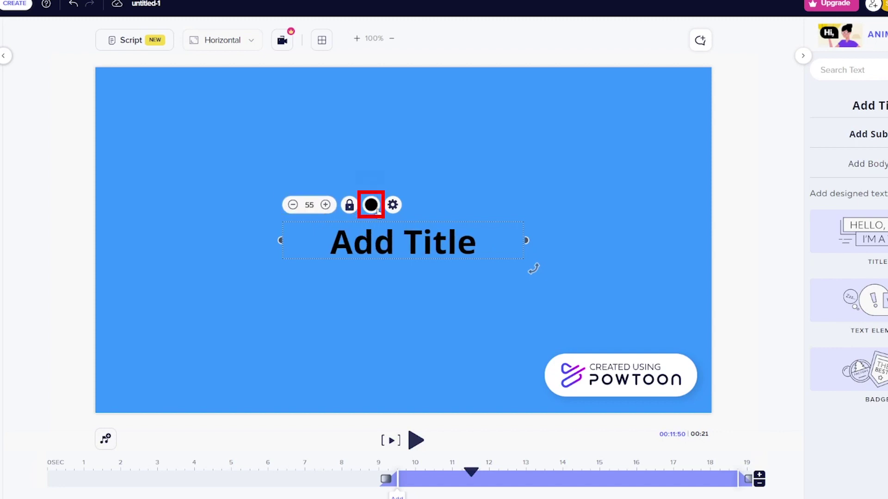
{"action": "left_click", "coordinate": [374, 209]}
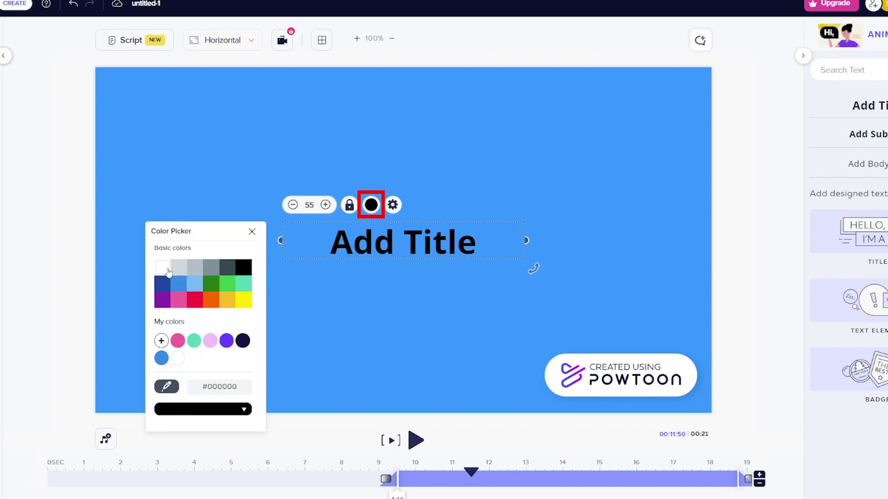
{"action": "left_click", "coordinate": [161, 267]}
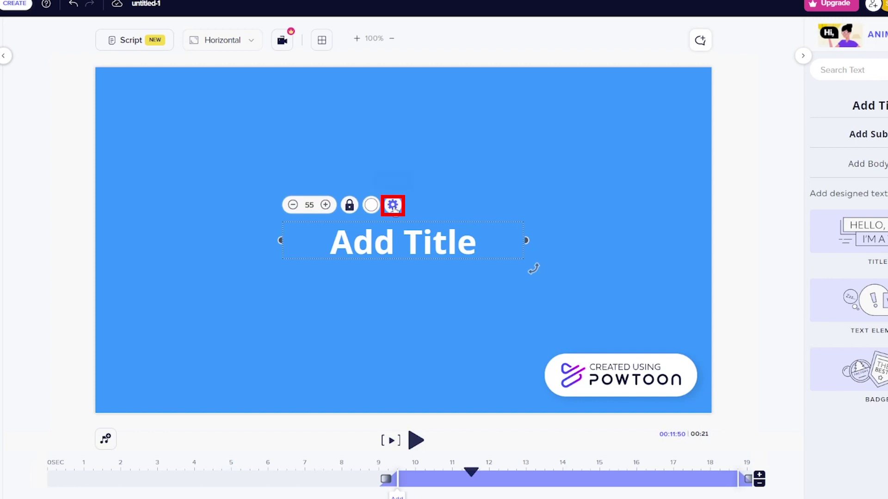
Preview the title's bold, italic, underline and alignment options in its full formatting bar.
{"action": "left_click", "coordinate": [394, 207]}
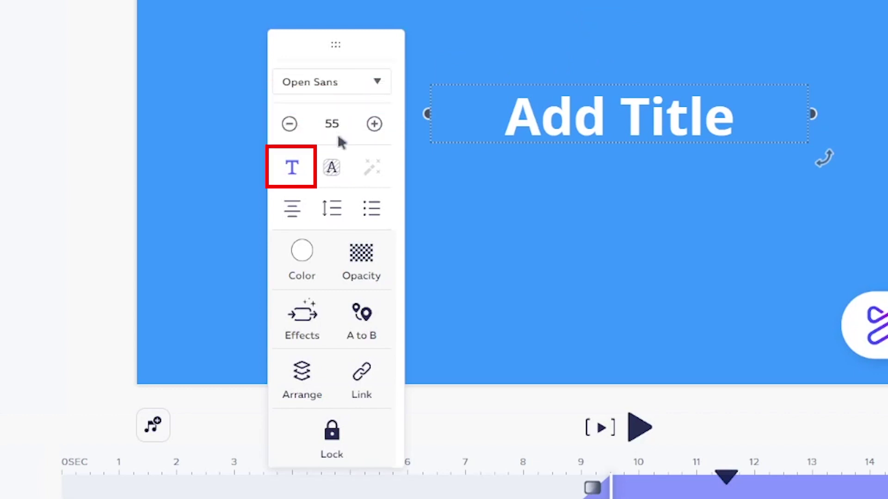
{"action": "left_click", "coordinate": [292, 169]}
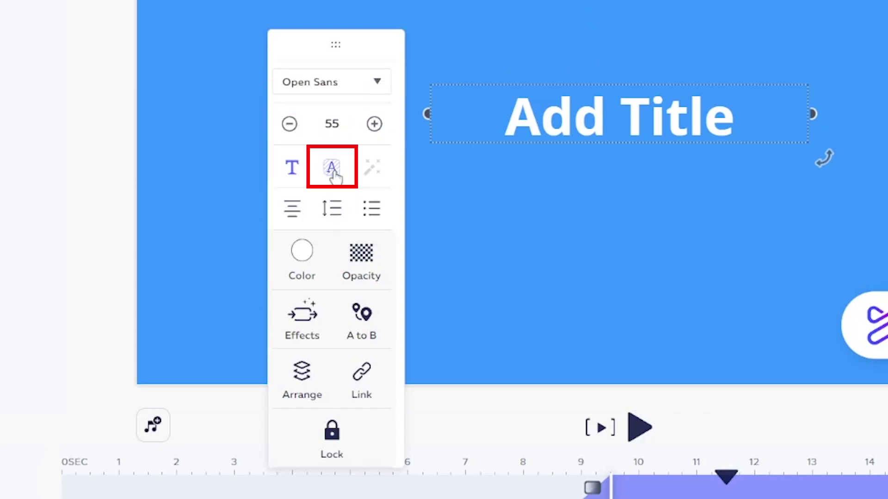
{"action": "left_click", "coordinate": [294, 210]}
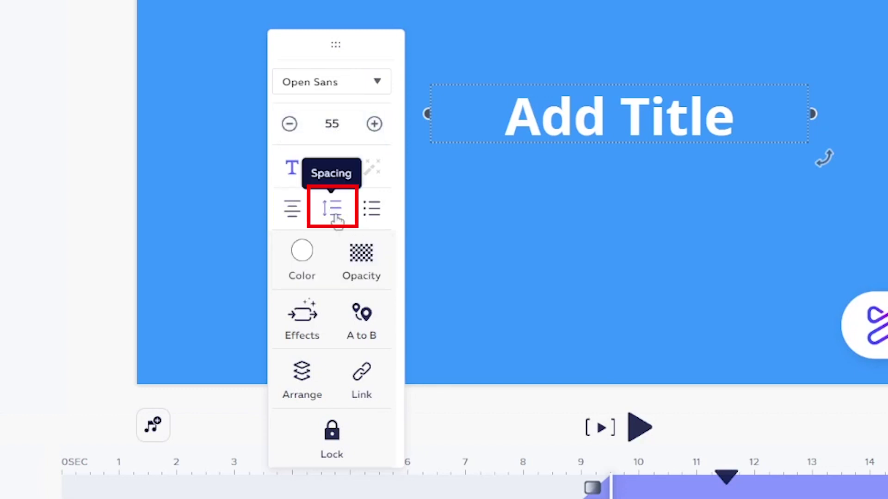
Raise line and letter spacing then reset them, and preview list and opacity options.
{"action": "left_click", "coordinate": [335, 219]}
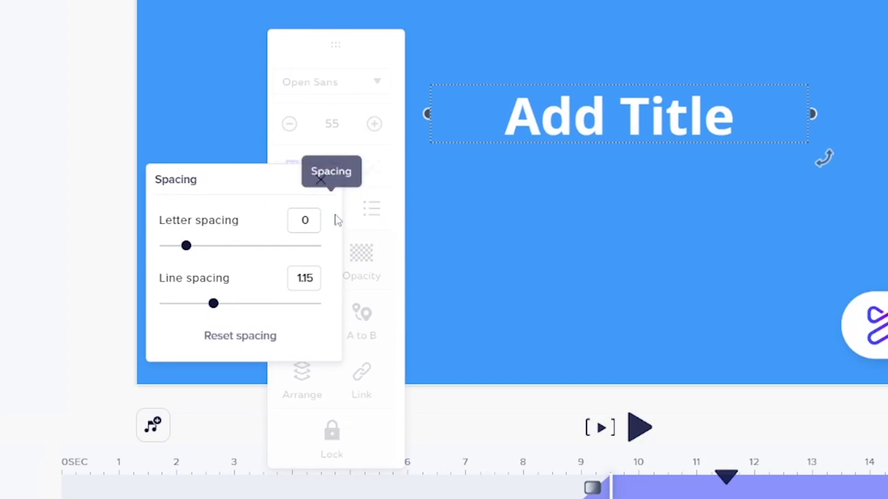
{"action": "left_click", "coordinate": [228, 305]}
{"action": "left_click_drag", "start_coordinate": [186, 245], "coordinate": [208, 247]}
{"action": "left_click", "coordinate": [240, 335]}
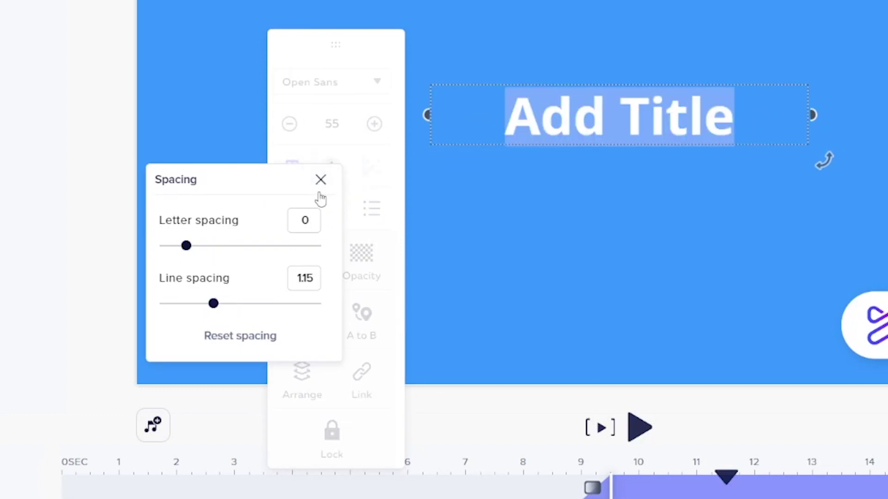
{"action": "left_click", "coordinate": [321, 180]}
{"action": "left_click", "coordinate": [372, 216]}
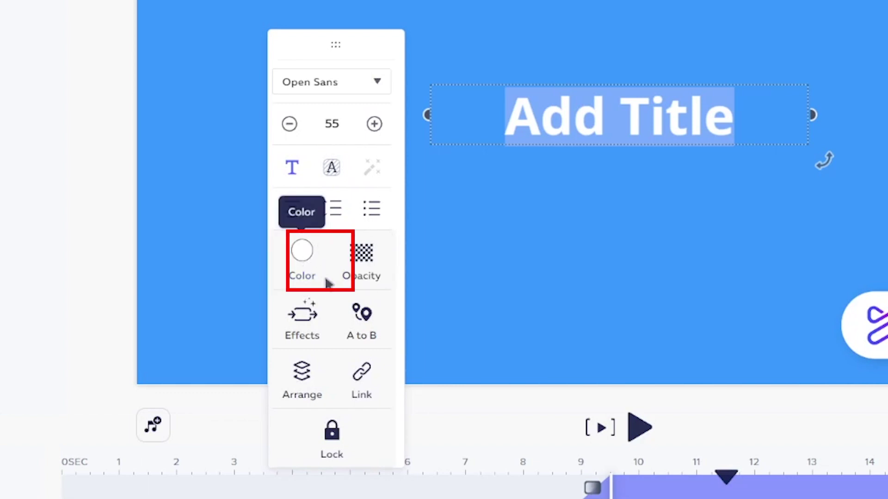
{"action": "left_click", "coordinate": [361, 274]}
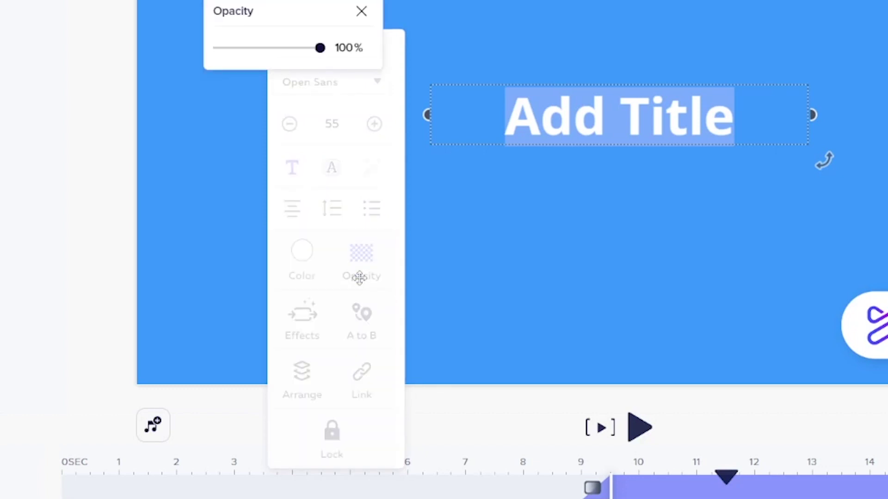
{"action": "left_click", "coordinate": [361, 280]}
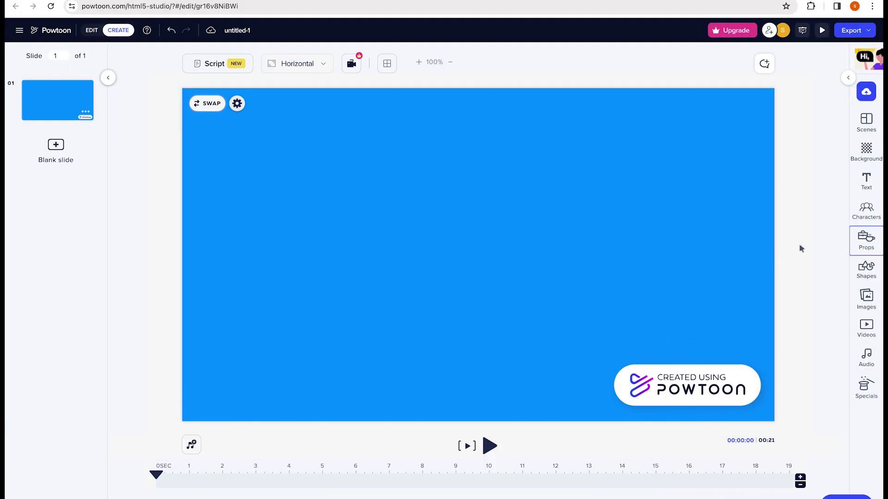
Browse the My Characters and DUO packs in the character library.
{"action": "left_click", "coordinate": [866, 216]}
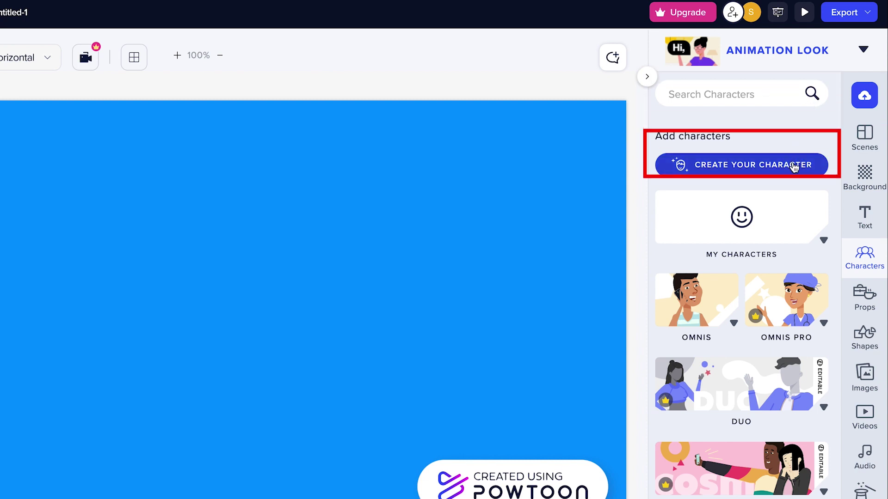
{"action": "left_click", "coordinate": [823, 242]}
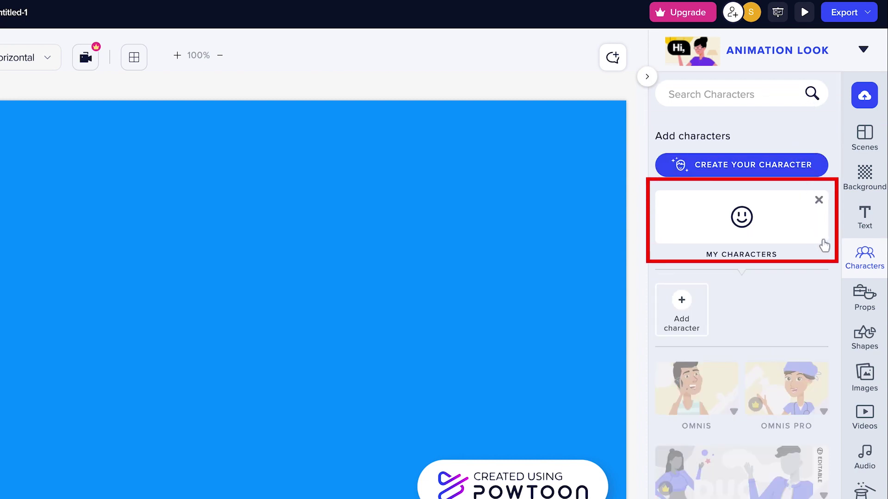
{"action": "left_click", "coordinate": [818, 202]}
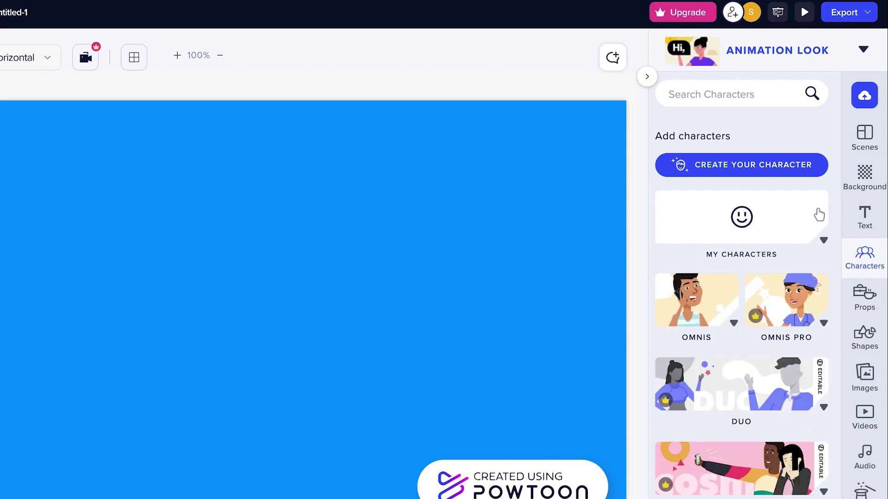
{"action": "scroll", "coordinate": [794, 299], "scroll_direction": "down", "scroll_amount": 3}
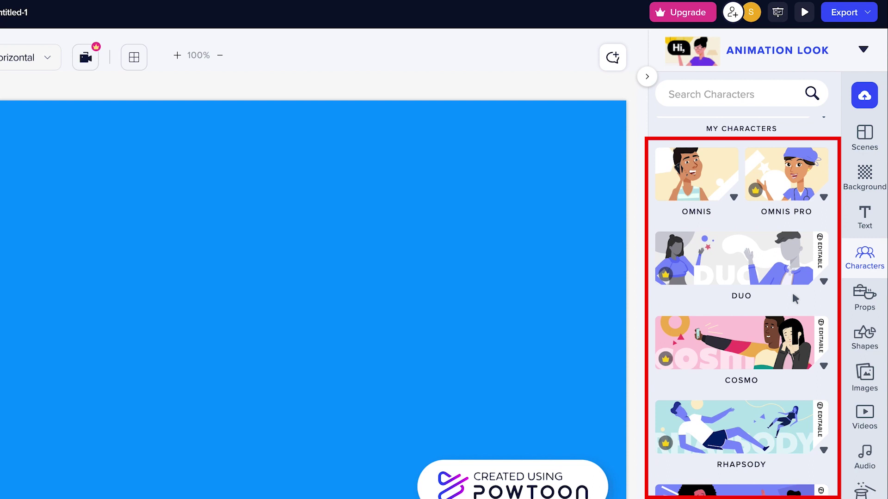
{"action": "left_click", "coordinate": [824, 284]}
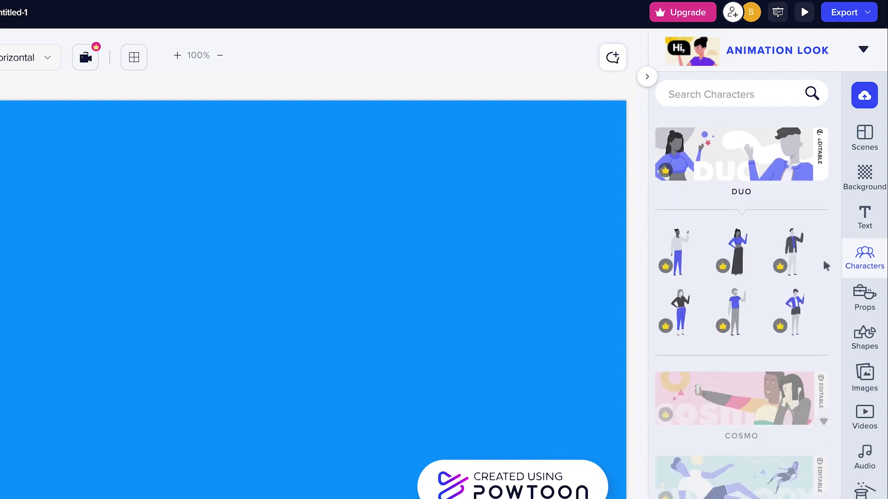
{"action": "left_click", "coordinate": [797, 178]}
Browse the Cosmo and Rhapsody packs, then add the waving Omnis man to the slide.
{"action": "left_click", "coordinate": [821, 366]}
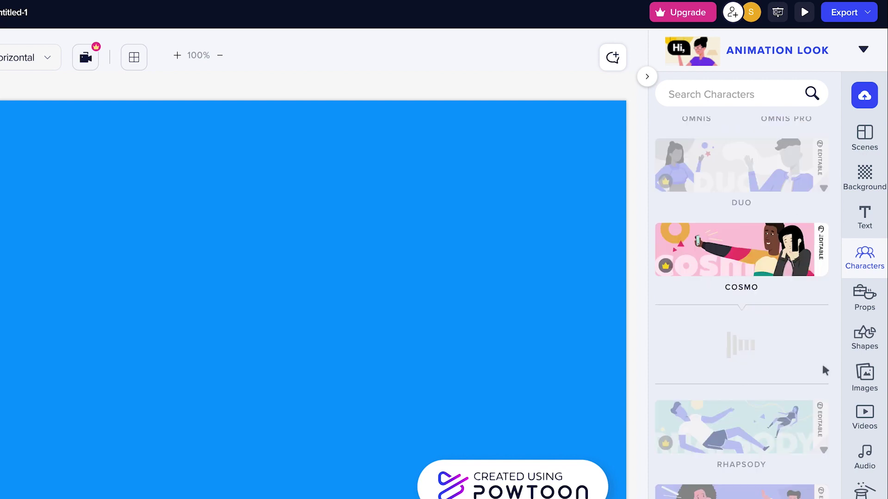
{"action": "left_click", "coordinate": [824, 369]}
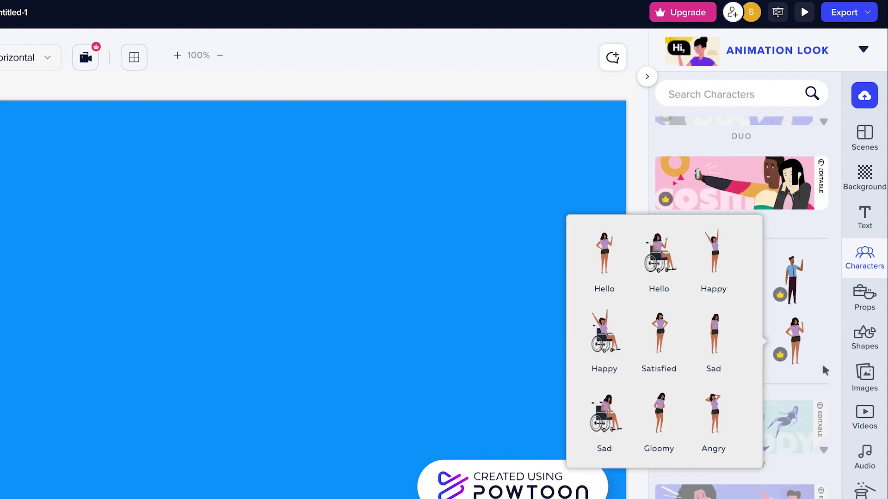
{"action": "left_click", "coordinate": [788, 206]}
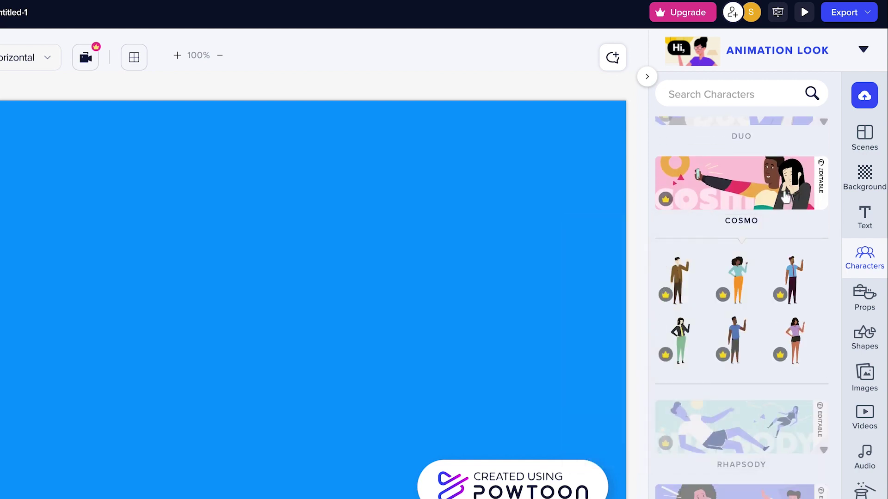
{"action": "left_click", "coordinate": [824, 452]}
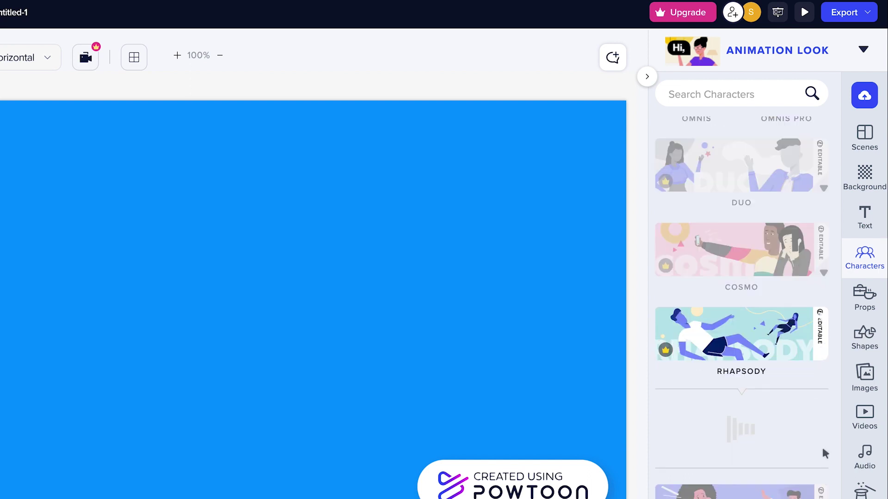
{"action": "mouse_move", "coordinate": [794, 420]}
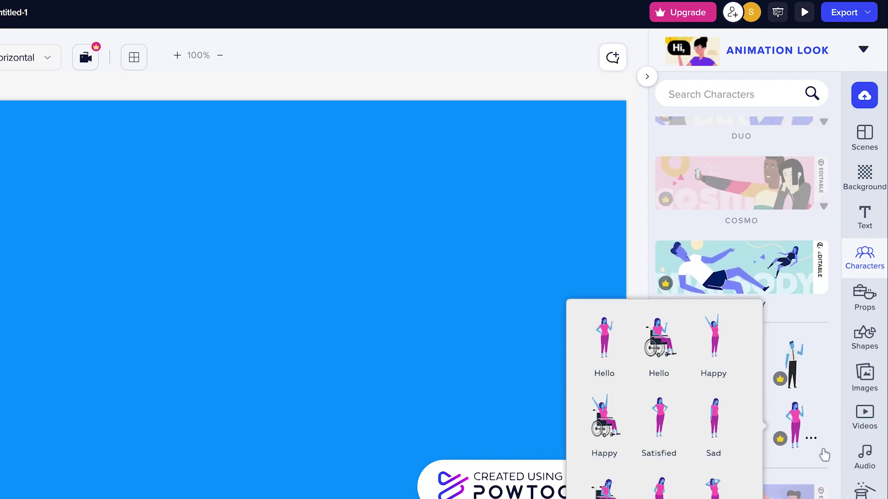
{"action": "scroll", "coordinate": [783, 263], "scroll_direction": "up", "scroll_amount": 3}
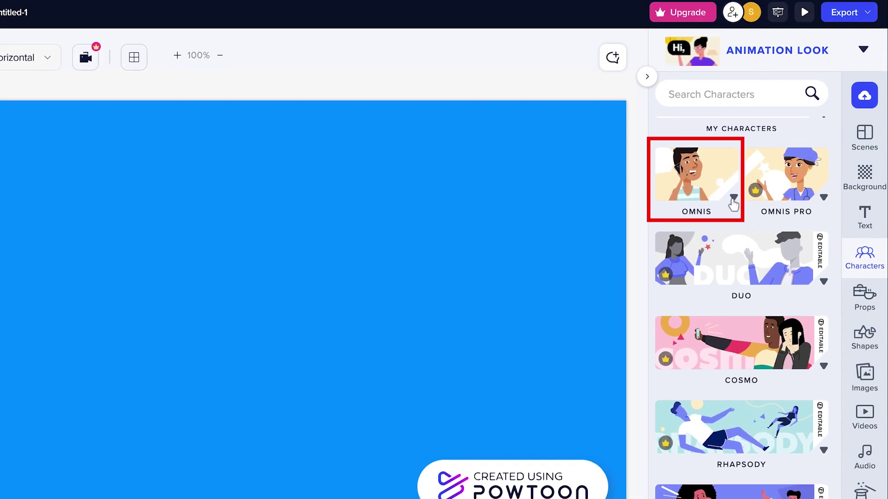
{"action": "left_click", "coordinate": [733, 200]}
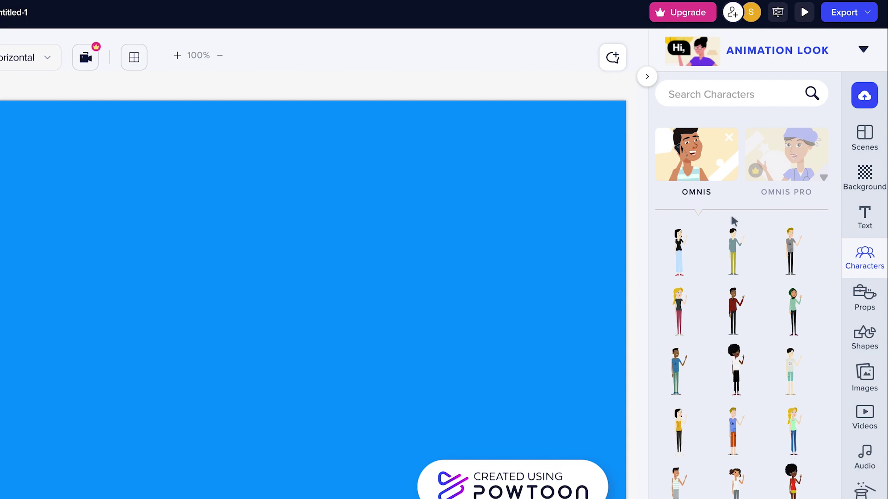
{"action": "mouse_move", "coordinate": [733, 252]}
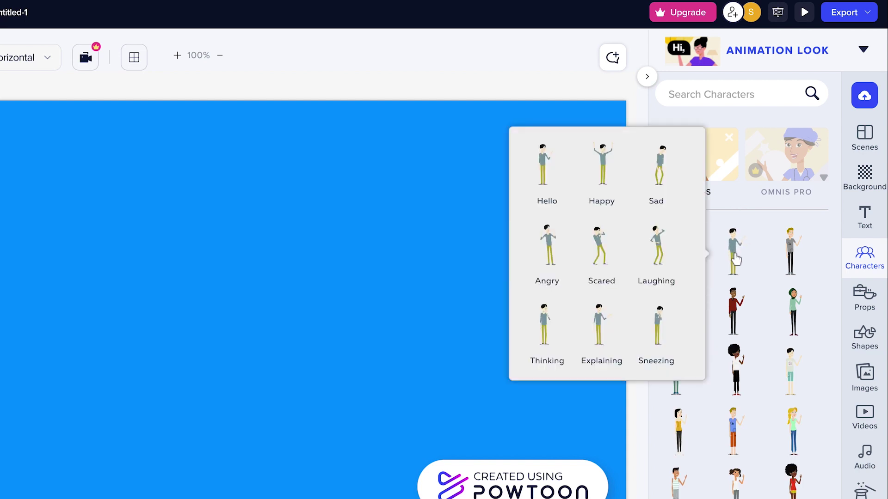
{"action": "left_click", "coordinate": [736, 258]}
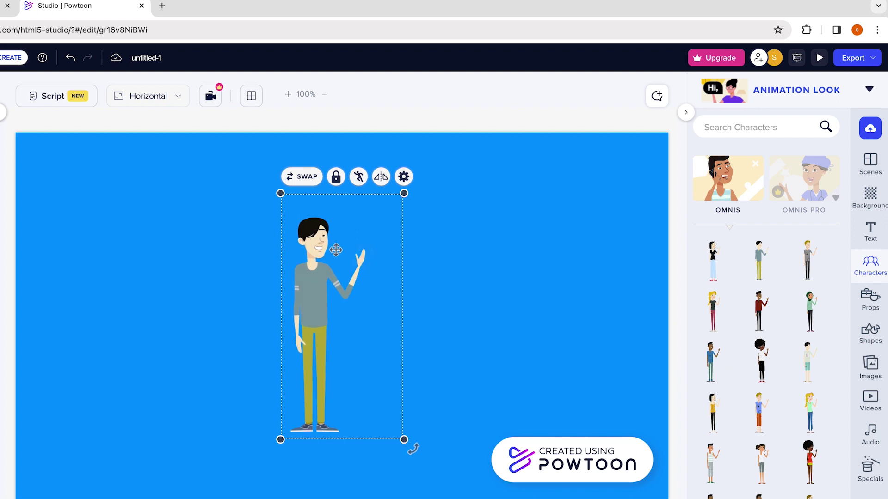
Swap the waving man for the woman character and toggle her lock on and off.
{"action": "left_click", "coordinate": [307, 180]}
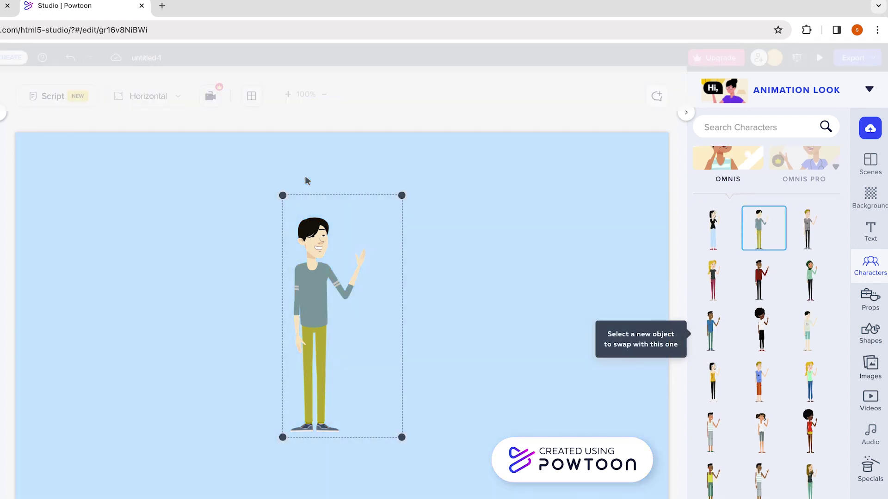
{"action": "left_click", "coordinate": [712, 245]}
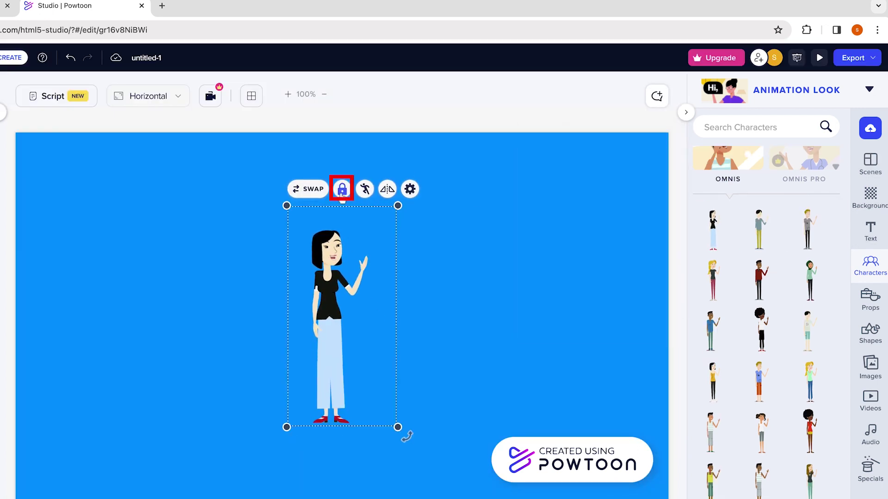
{"action": "left_click", "coordinate": [342, 190]}
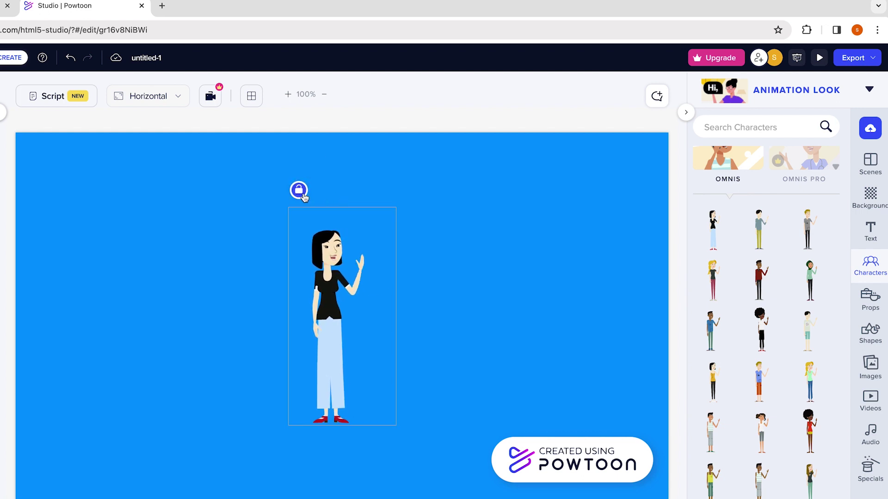
{"action": "left_click", "coordinate": [300, 192]}
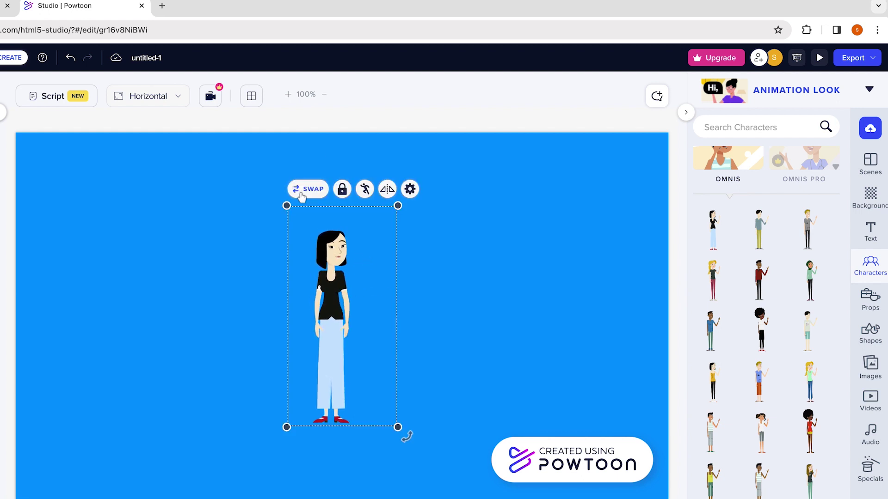
Give the woman the Happy pose and bring up her full settings menu.
{"action": "left_click", "coordinate": [365, 189]}
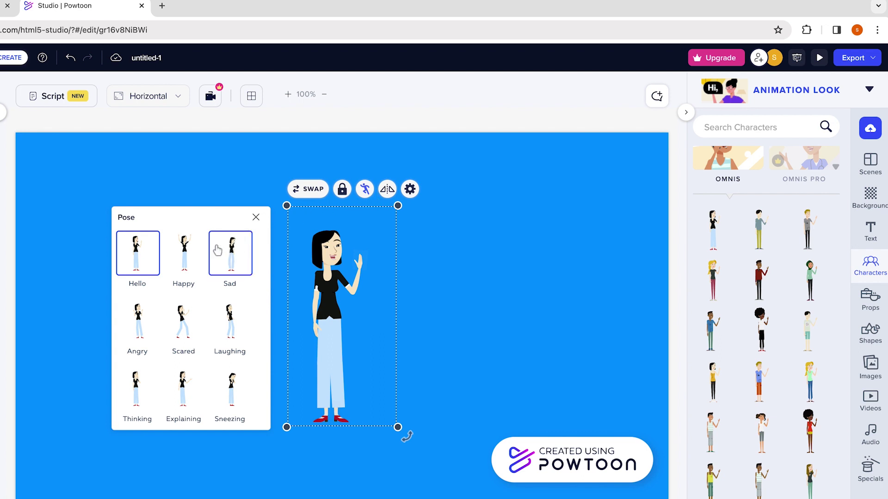
{"action": "left_click", "coordinate": [188, 260]}
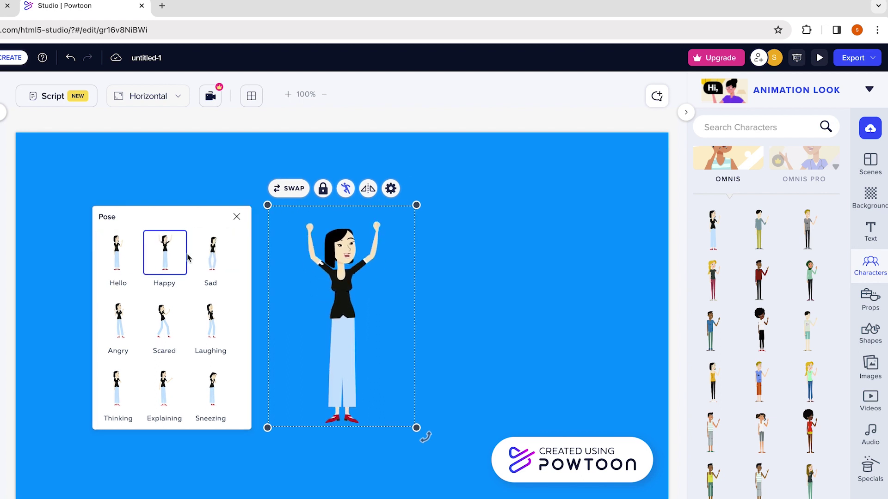
{"action": "left_click", "coordinate": [368, 189]}
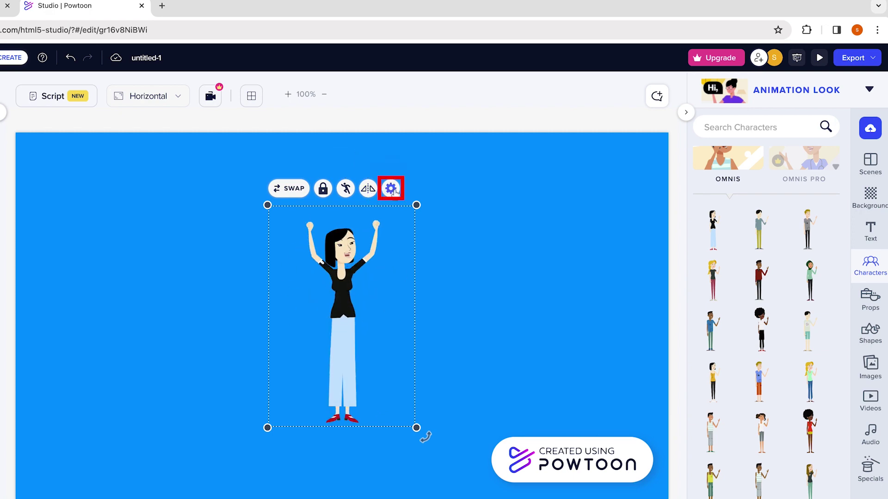
{"action": "left_click", "coordinate": [391, 189]}
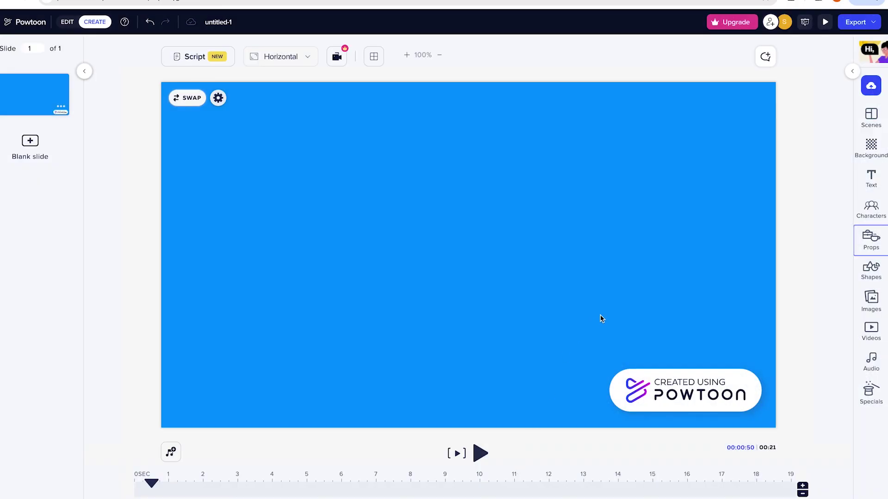
In the Props library, expand and collapse Free Props, Emoji and Tech & Web.
{"action": "left_click", "coordinate": [869, 240]}
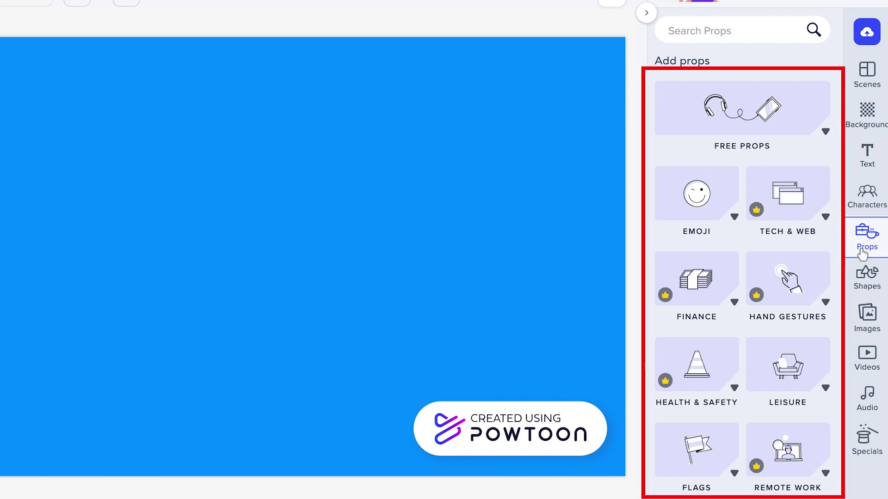
{"action": "left_click", "coordinate": [825, 134]}
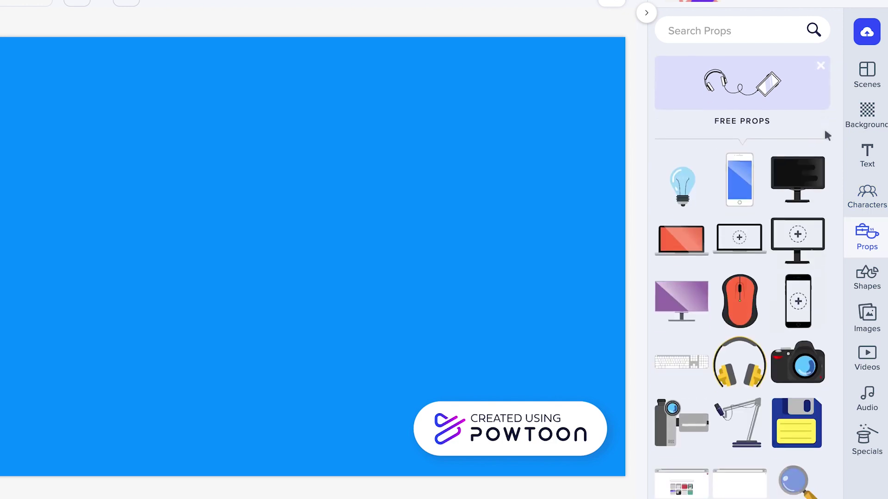
{"action": "left_click", "coordinate": [822, 69]}
{"action": "left_click", "coordinate": [735, 194]}
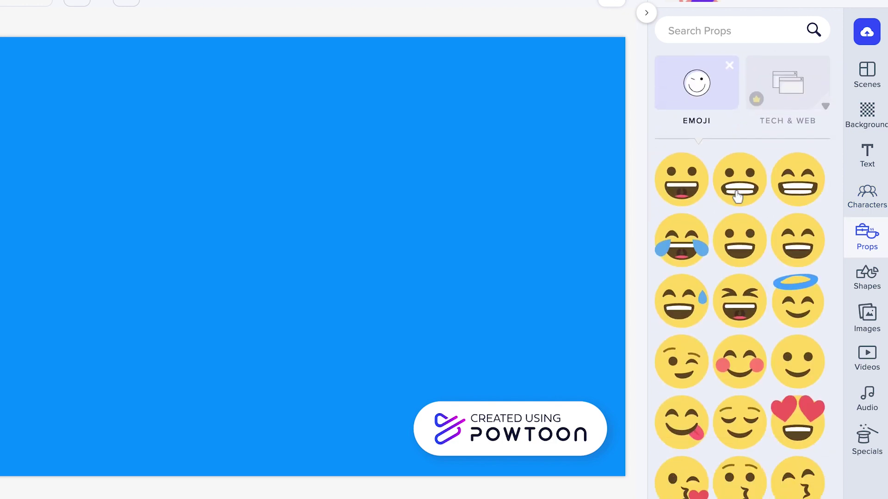
{"action": "left_click", "coordinate": [733, 67]}
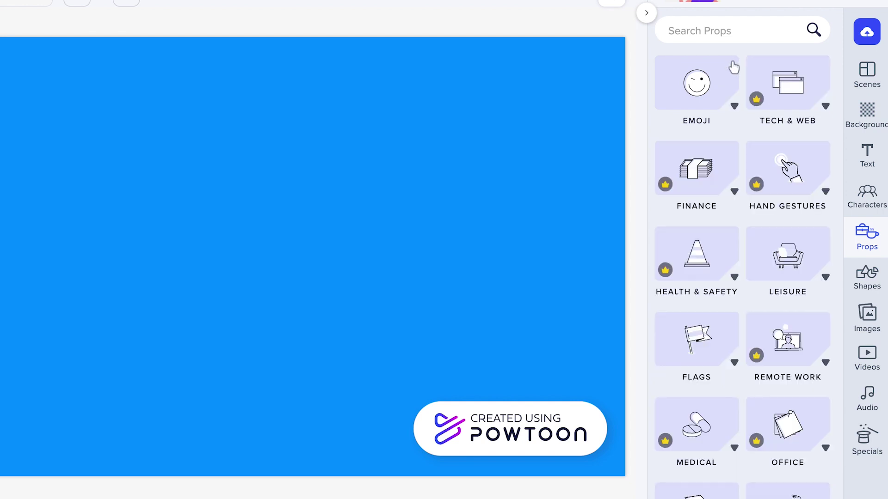
{"action": "left_click", "coordinate": [822, 104]}
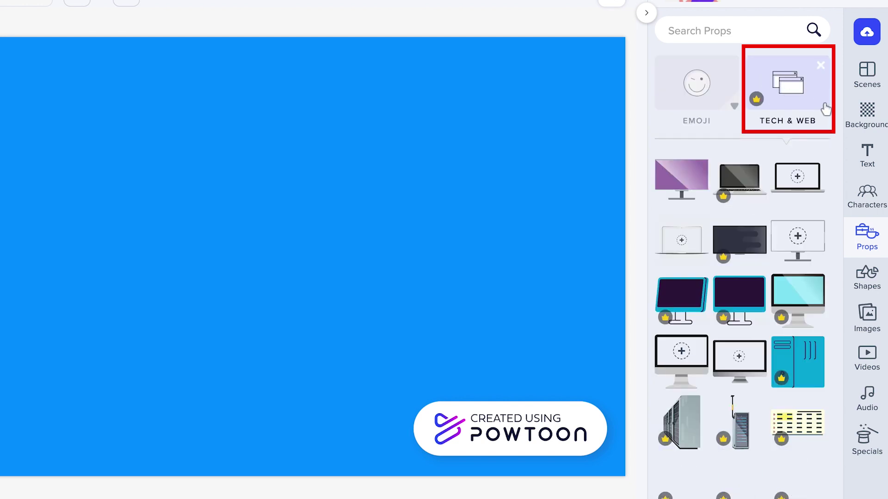
{"action": "left_click", "coordinate": [822, 70]}
{"action": "scroll", "coordinate": [777, 247], "scroll_direction": "down", "scroll_amount": 1}
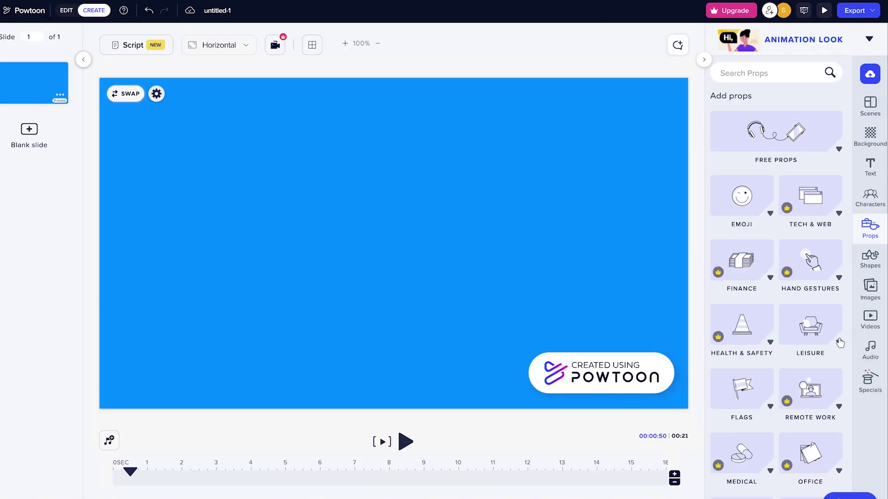
Add the green folding chair from Leisure, then swap it for the red camping stove.
{"action": "left_click", "coordinate": [838, 342]}
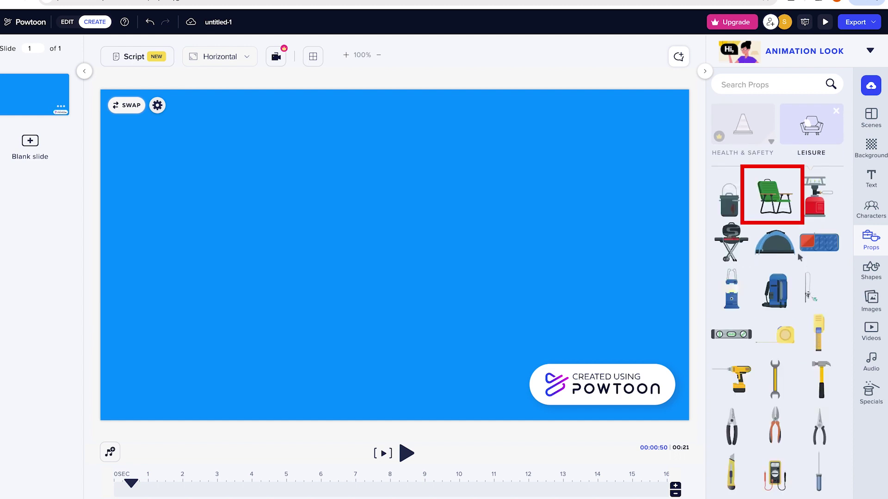
{"action": "left_click", "coordinate": [780, 205]}
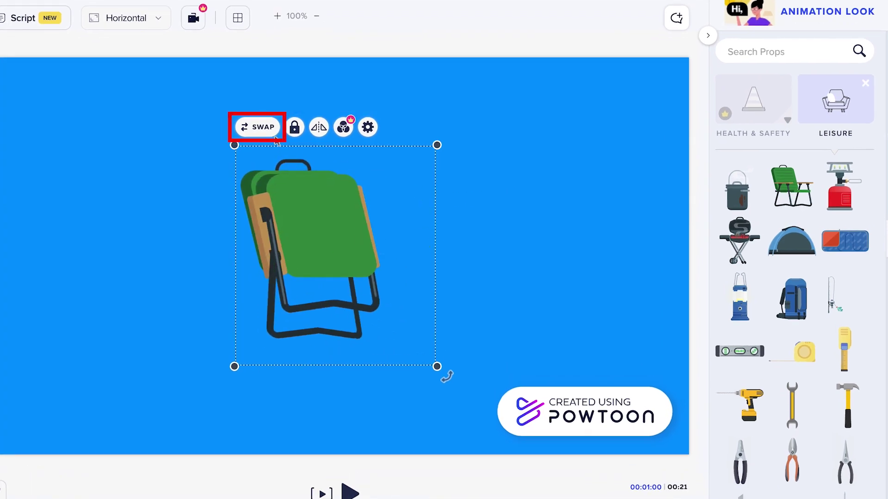
{"action": "left_click", "coordinate": [263, 127]}
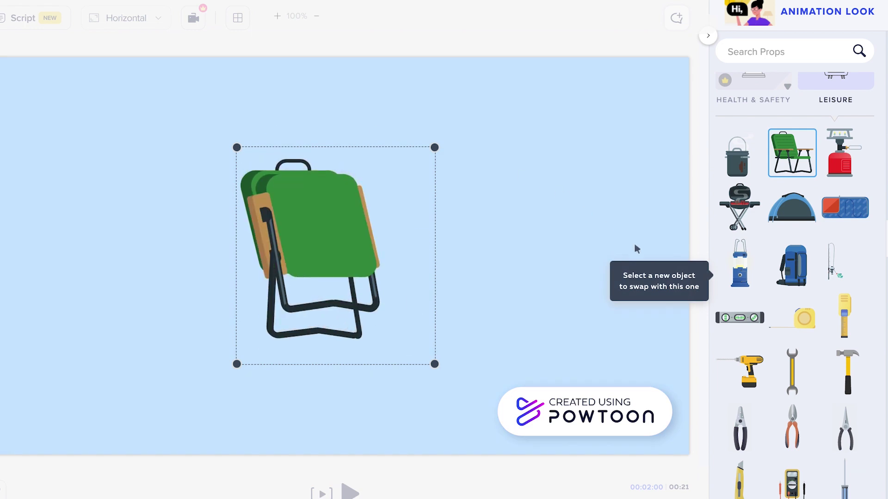
{"action": "left_click", "coordinate": [845, 174]}
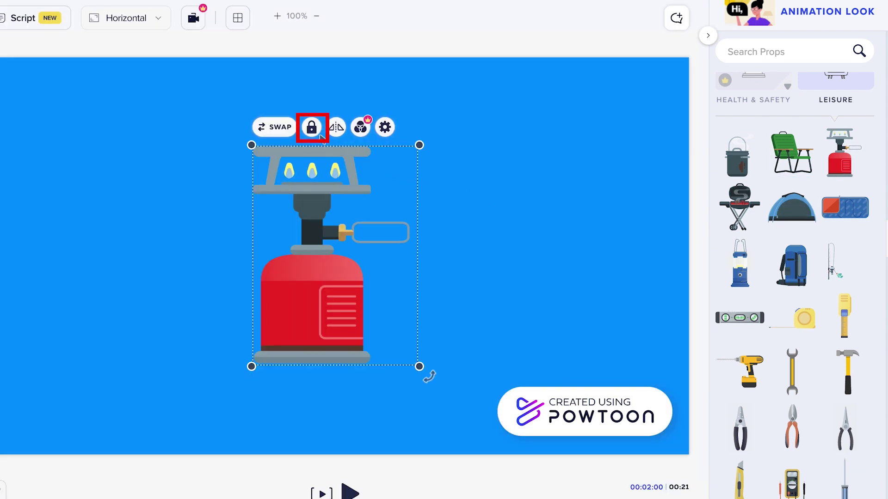
Toggle the stove's lock, flip it horizontally, and dismiss the Color filter upgrade prompt.
{"action": "left_click", "coordinate": [311, 127]}
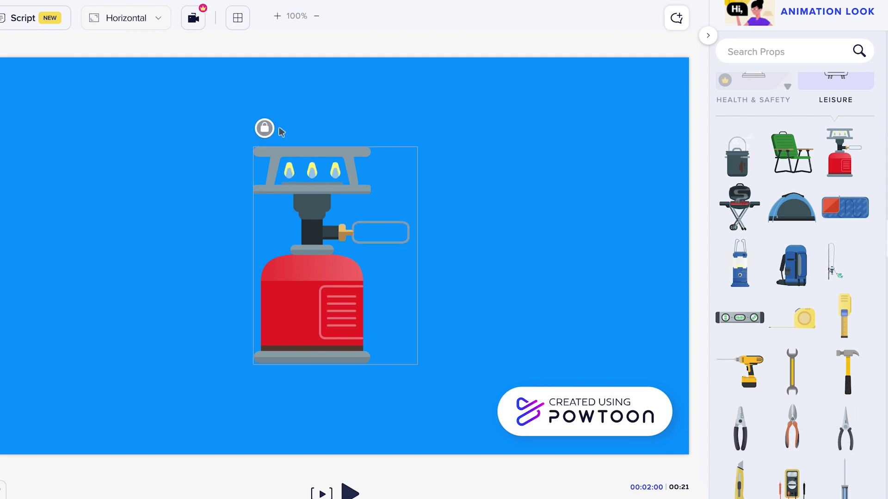
{"action": "left_click", "coordinate": [264, 128]}
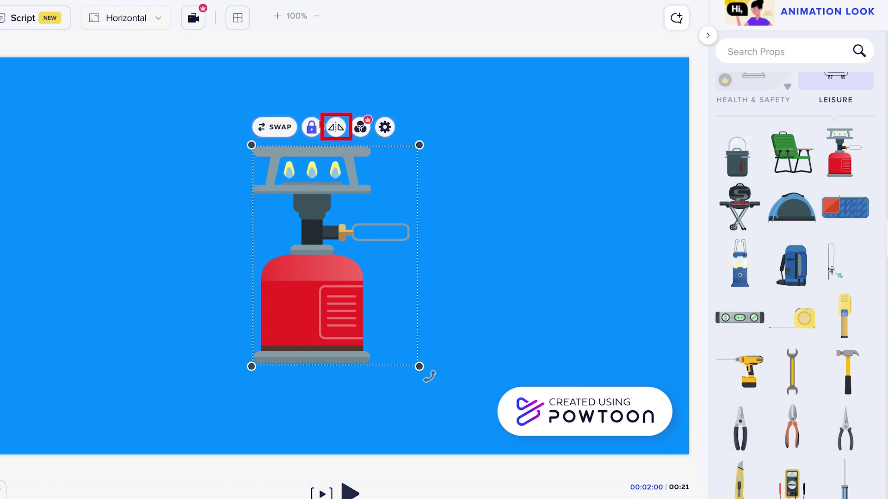
{"action": "left_click", "coordinate": [337, 128]}
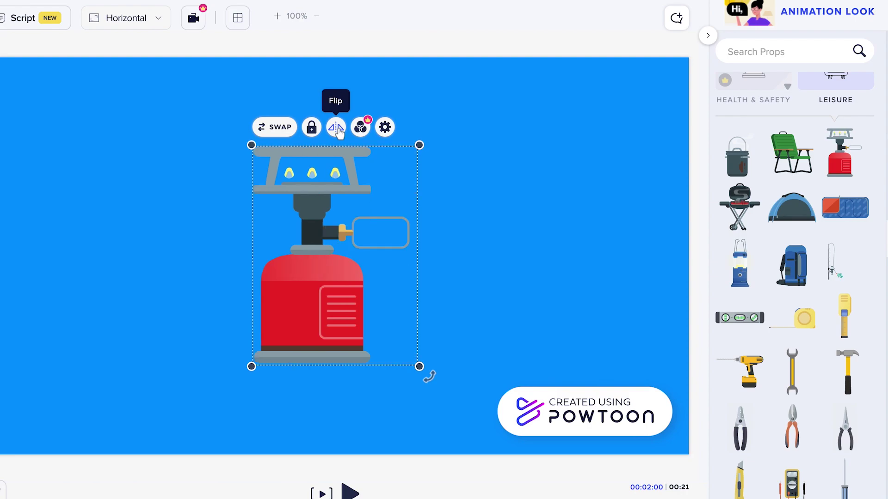
{"action": "left_click", "coordinate": [361, 126]}
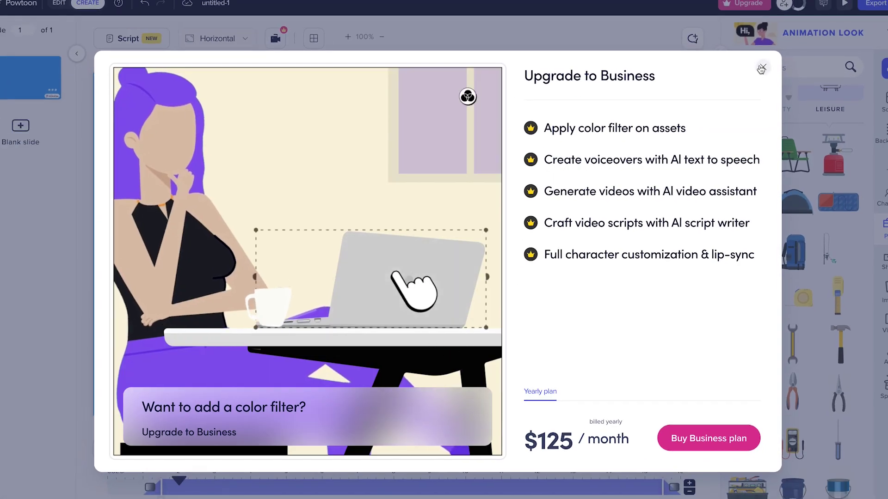
{"action": "left_click", "coordinate": [761, 68]}
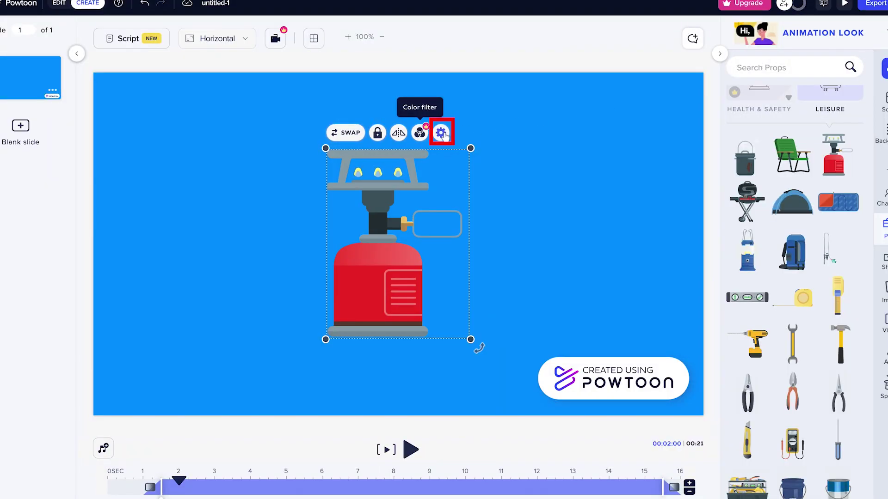
Show the camping stove's gear menu listing all its prop actions.
{"action": "left_click", "coordinate": [441, 133]}
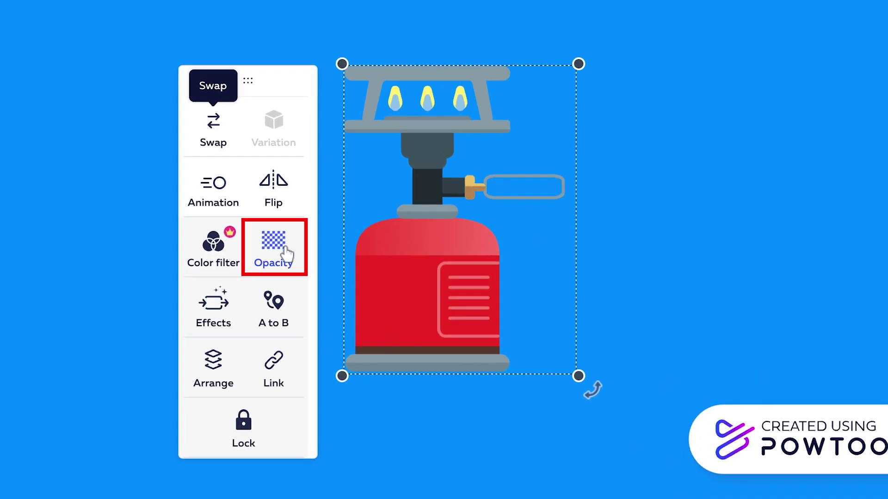